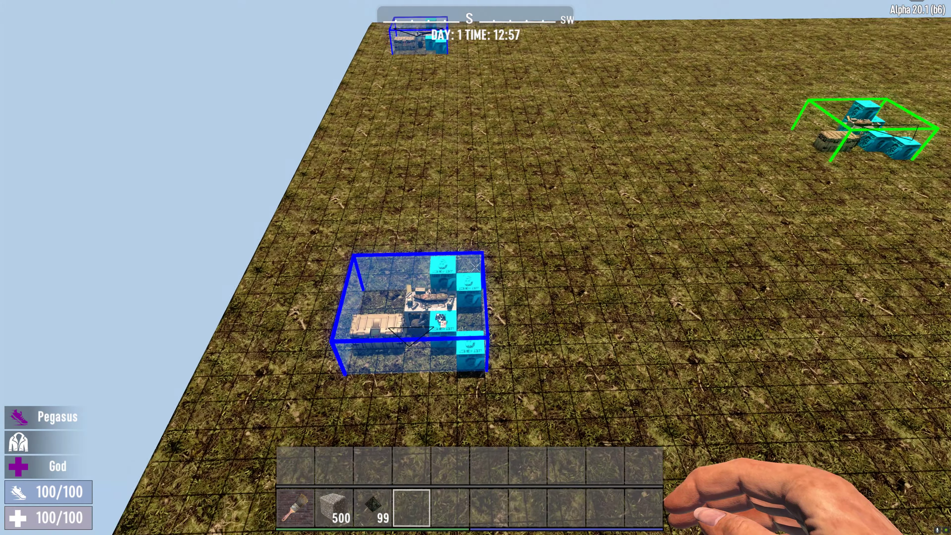
- Try a Part Spawn Chance of 0.8 on the part_loot_t5 marker at 72, 1, 41 and restore it to 1
left_click(475, 267)
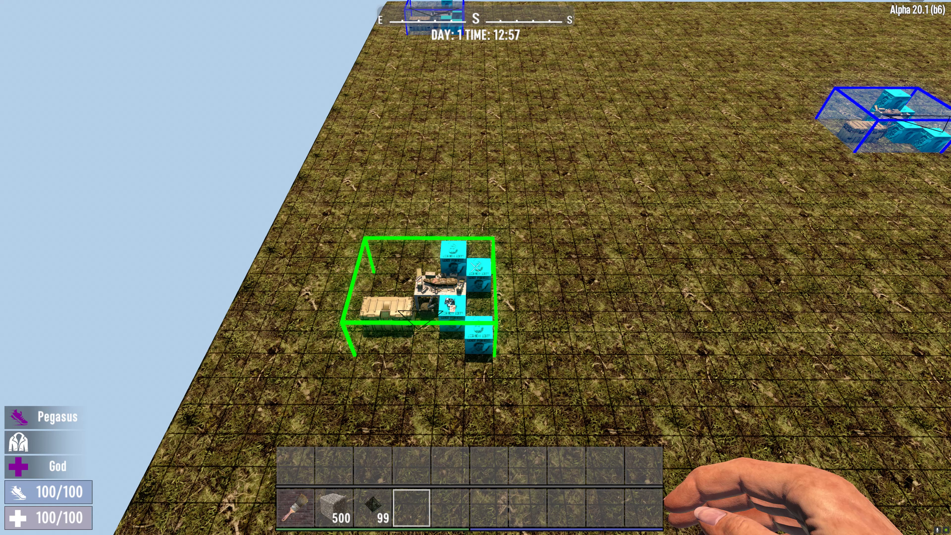
key("k")
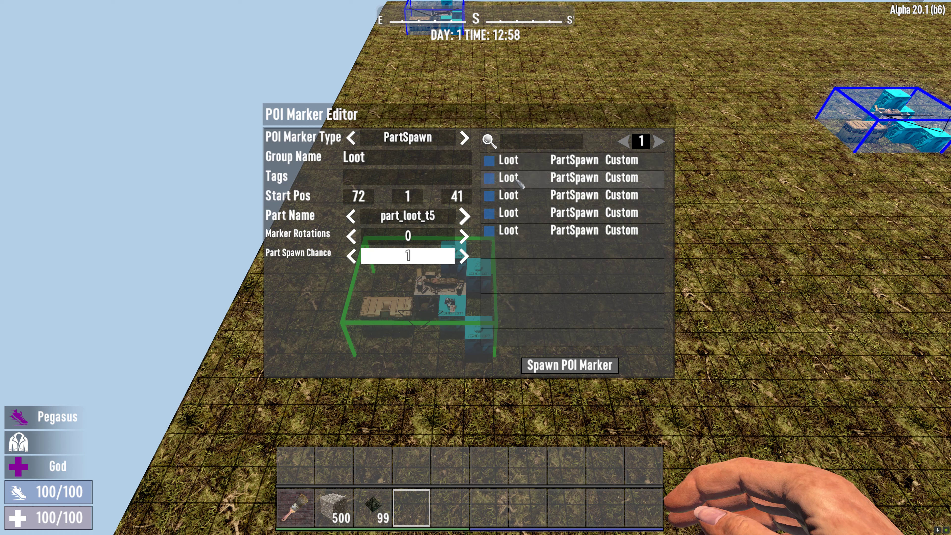
left_click(352, 257)
left_click(352, 256)
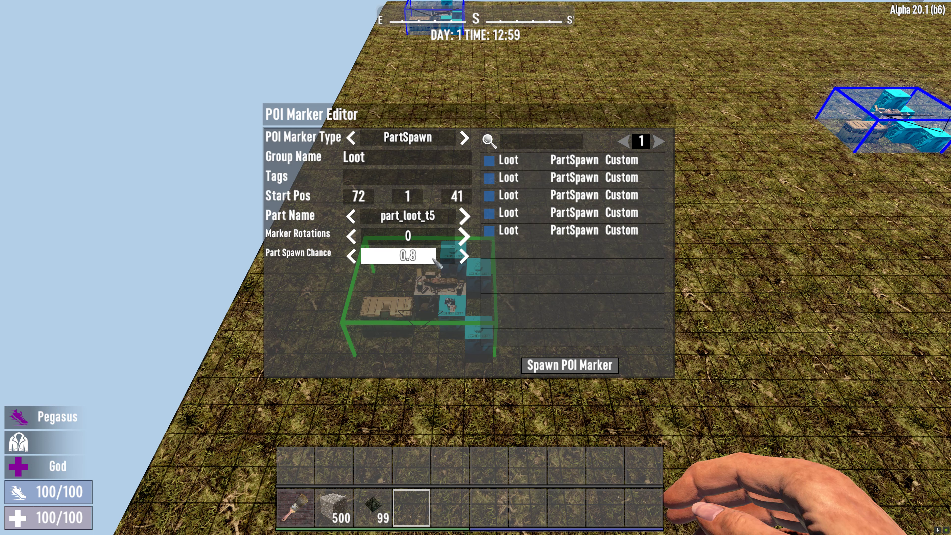
left_click(465, 256)
left_click(465, 255)
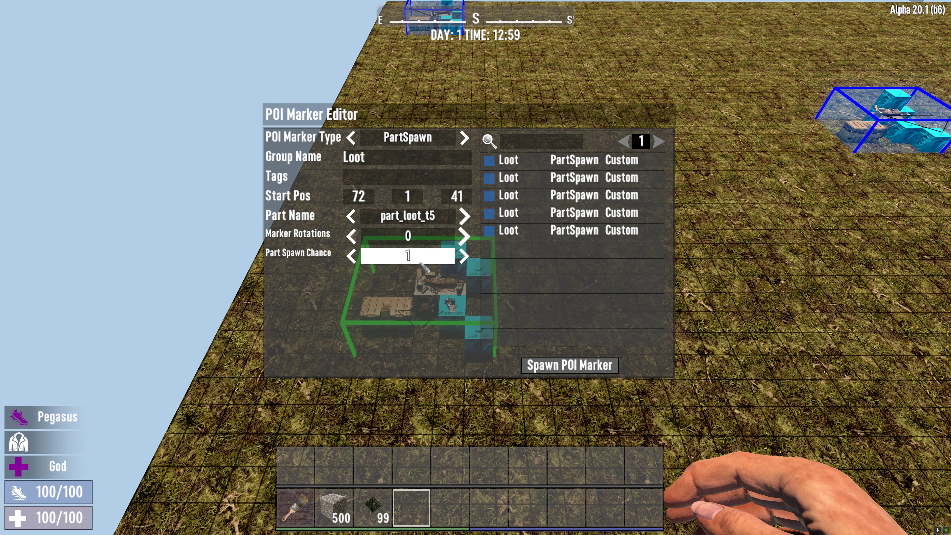
key("Escape")
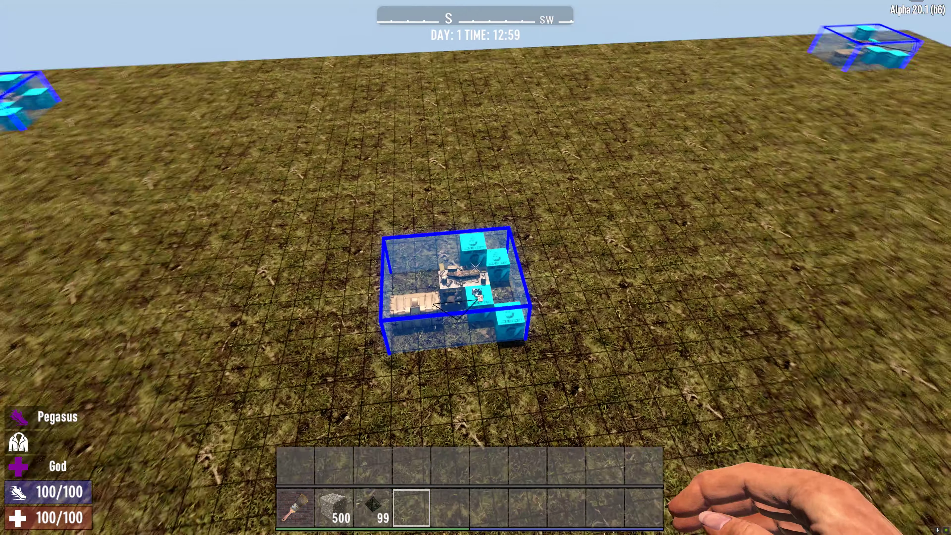
- Inspect the Part Spawn Chance of each of the other four Loot group markers in the POI Marker Editor
left_click(475, 268)
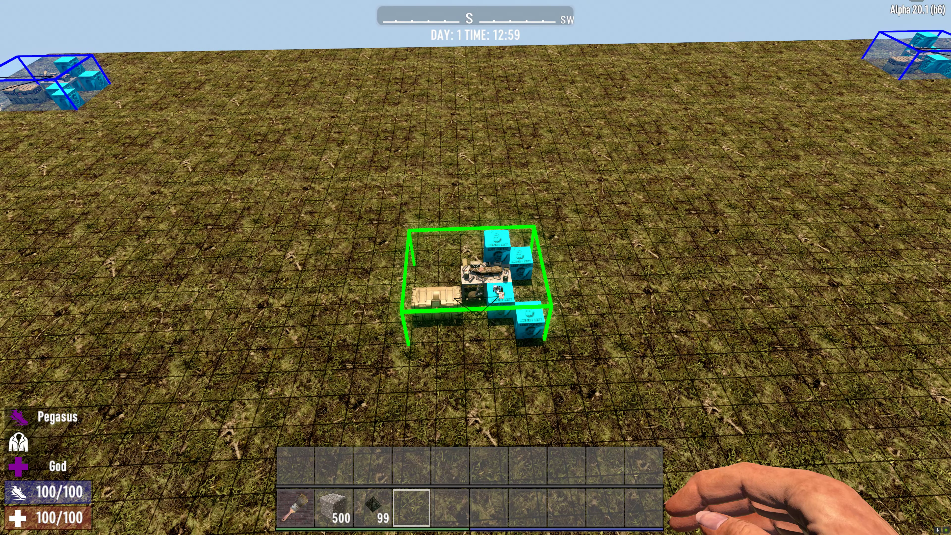
key("e")
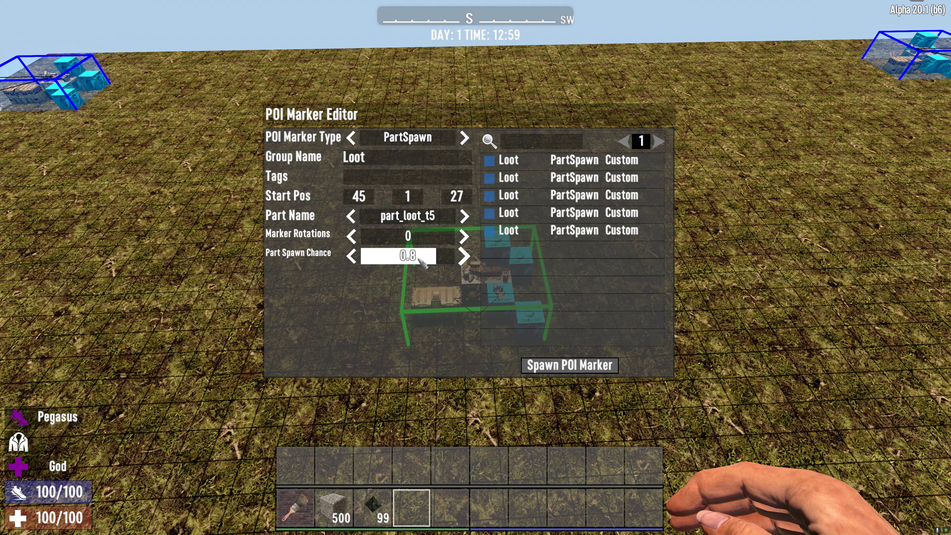
key("Escape")
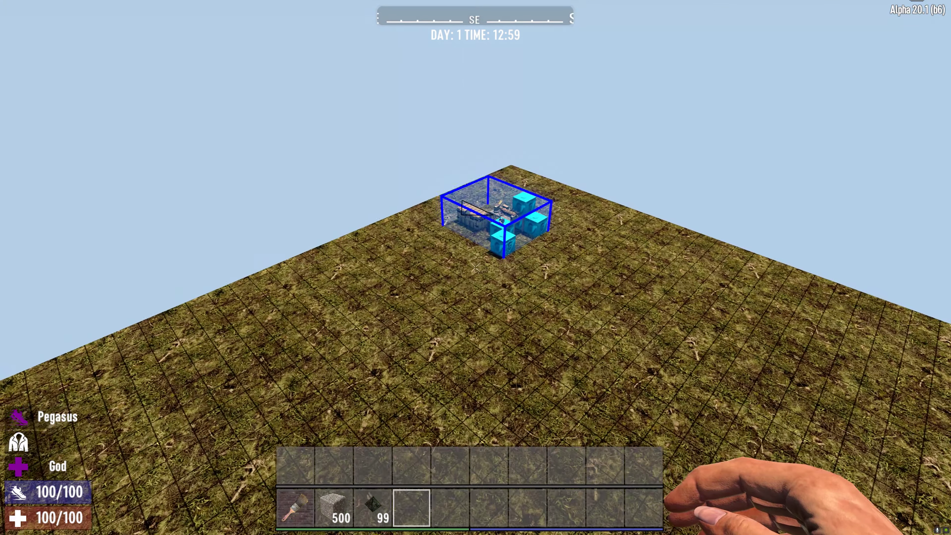
key("e")
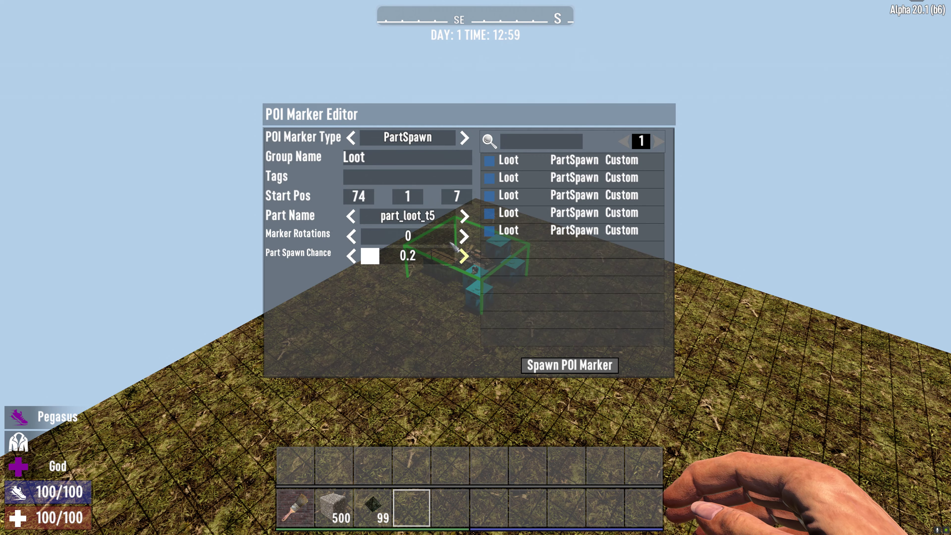
key("Escape")
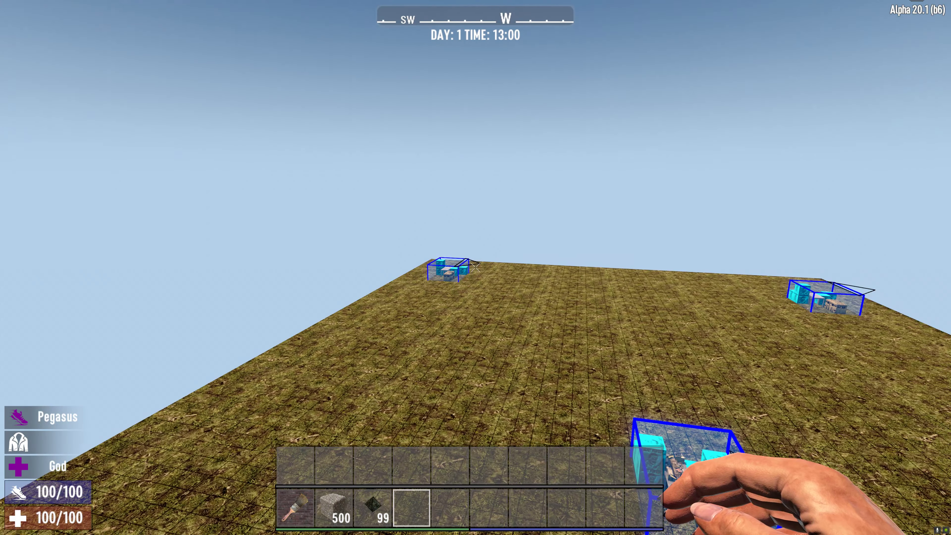
key("e")
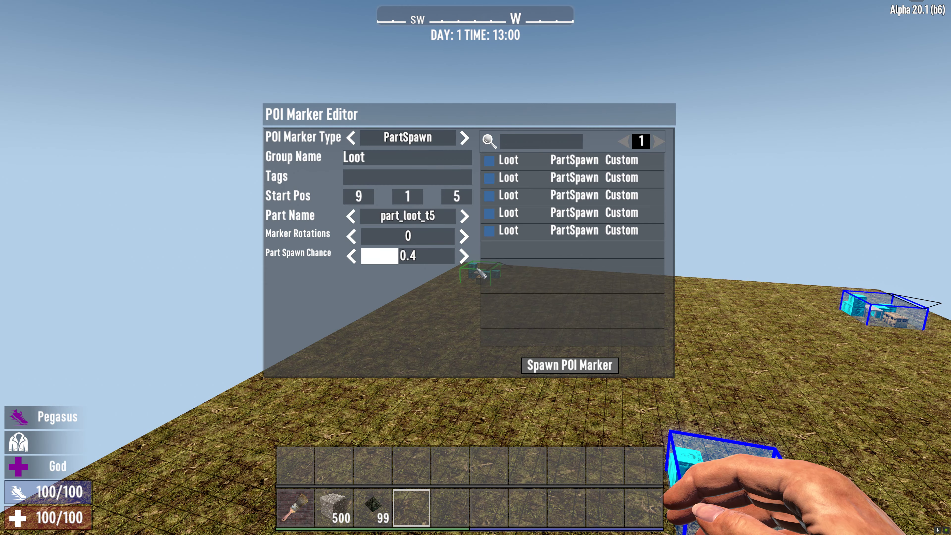
key("Escape")
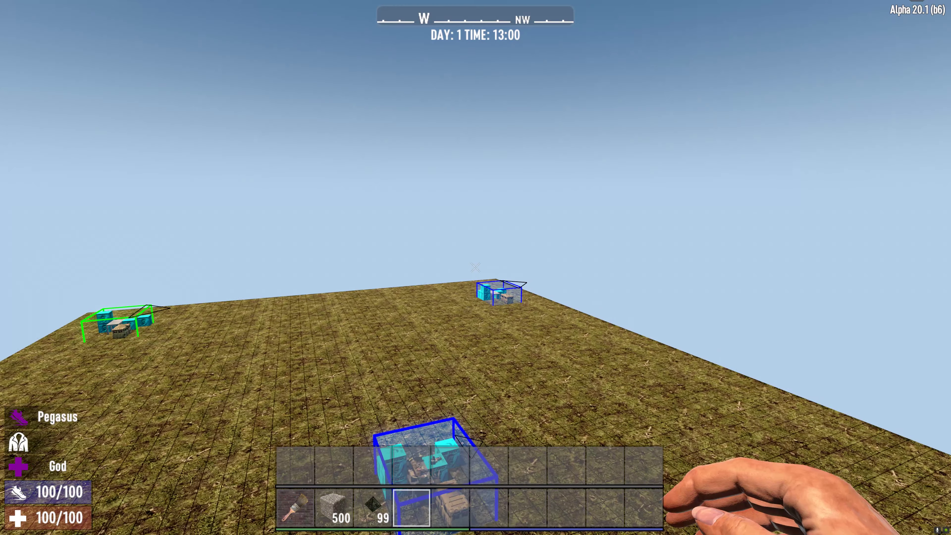
key("e")
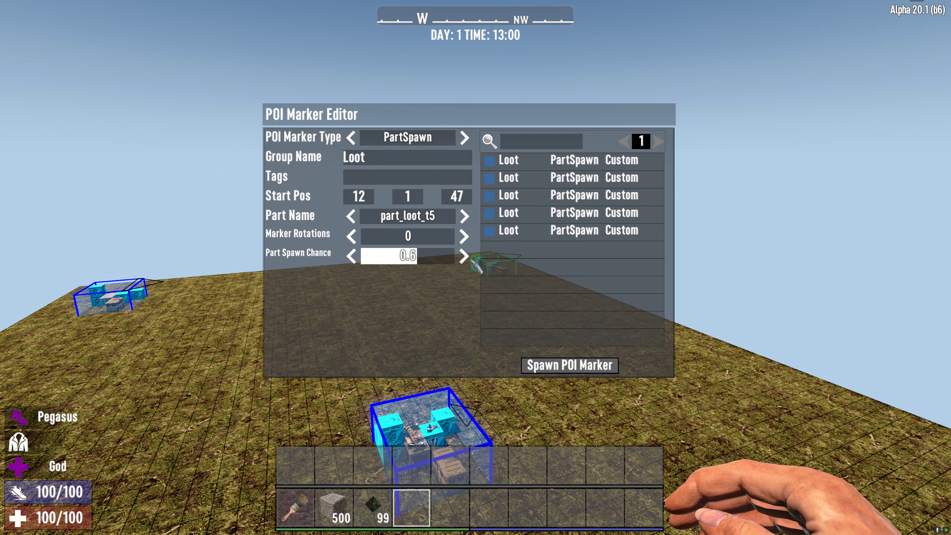
key("Escape")
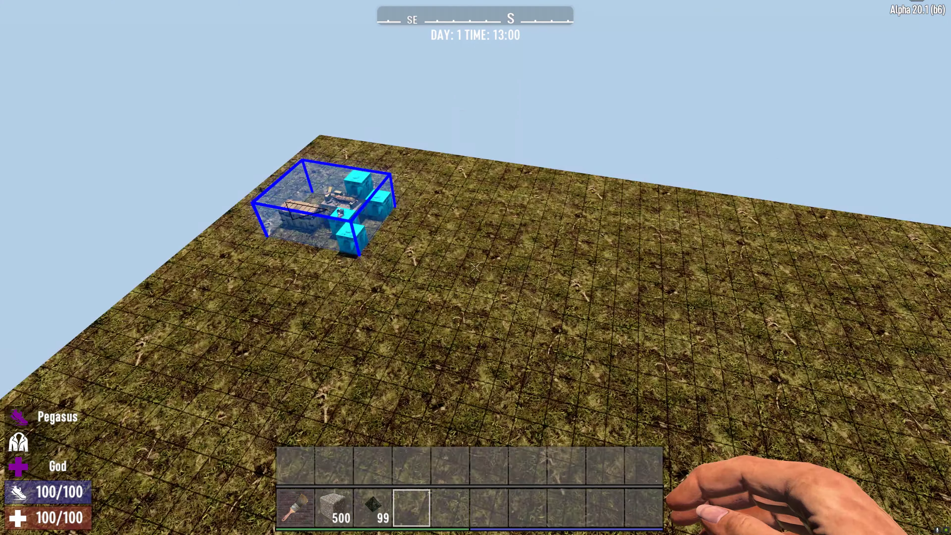
- Move the central loot marker onto the marker near the grid's edge so both share start position 72, 1, 41
key("s")
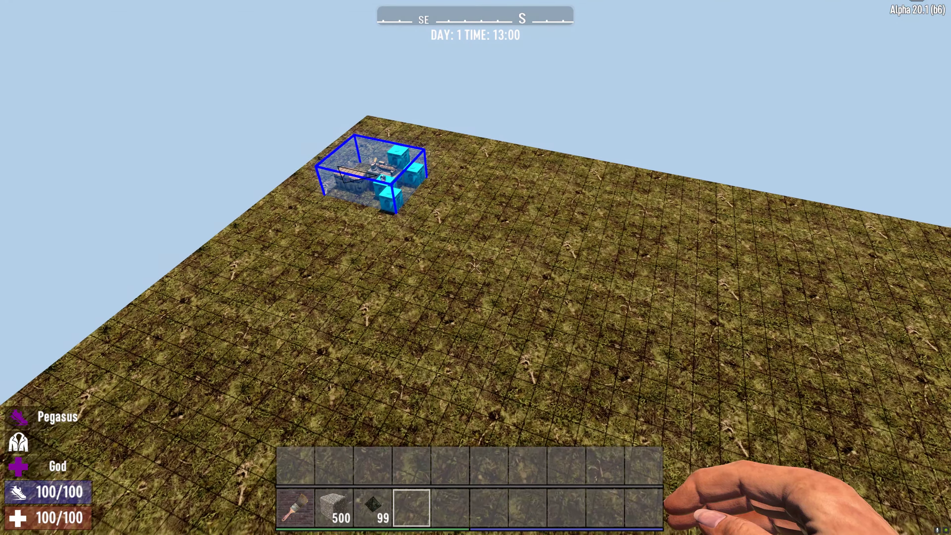
key("s")
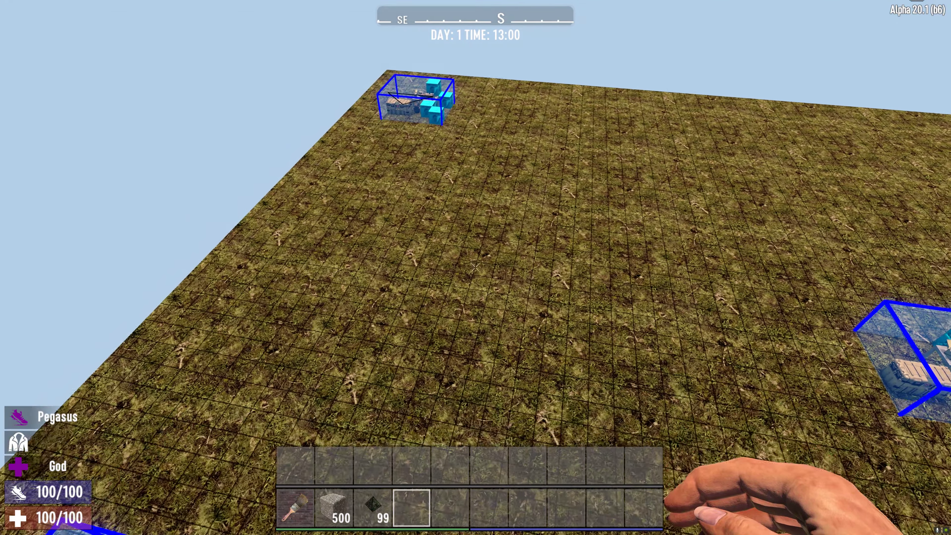
key("s")
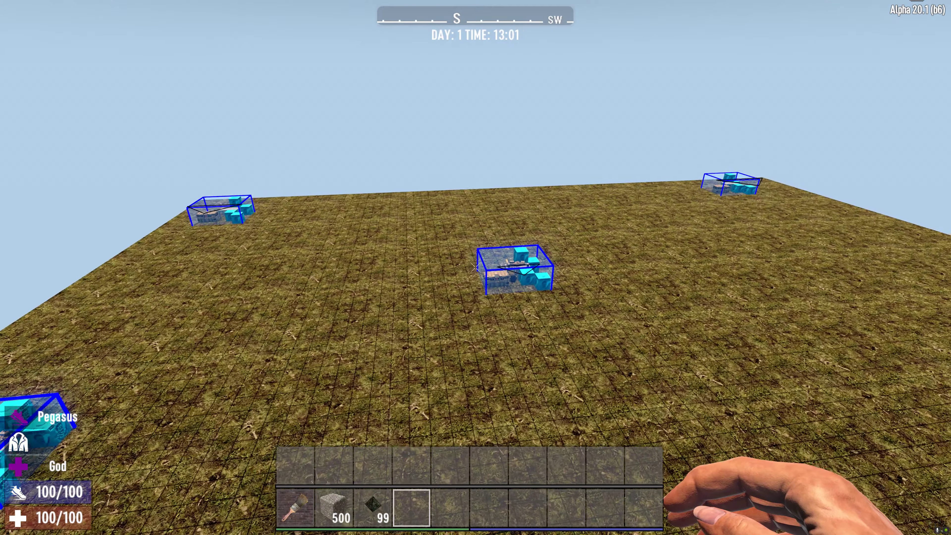
left_click(475, 267)
key("a")
key("s")
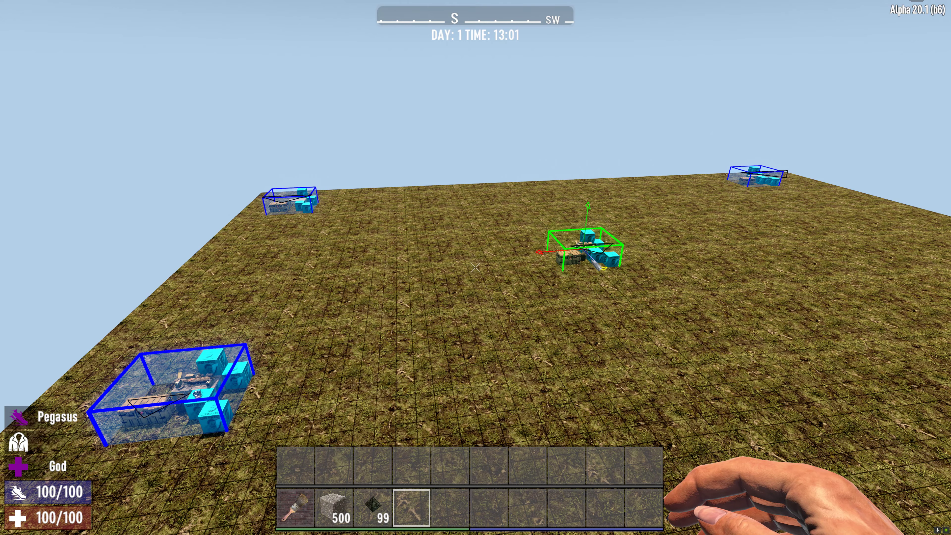
left_click_drag(598, 280, 668, 377)
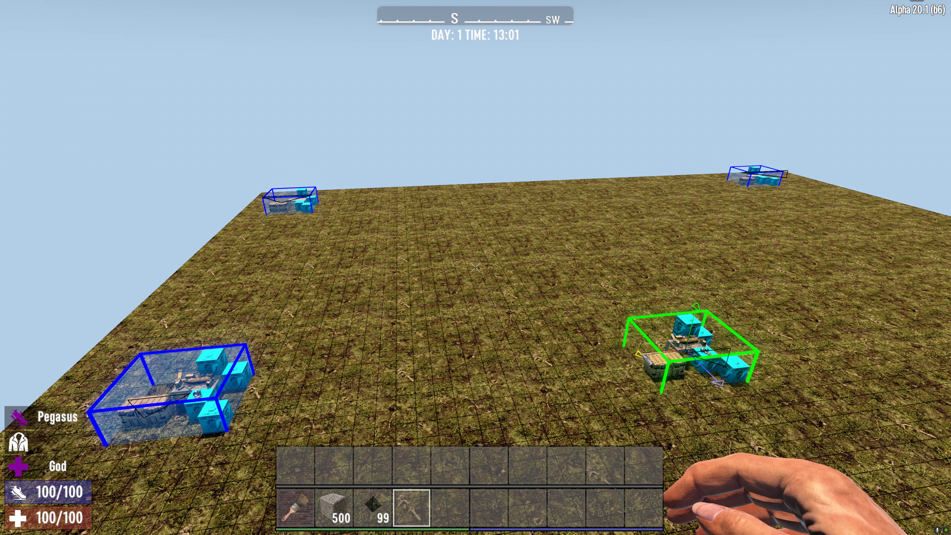
key("Left")
key("Left")
key("Left")
key("Left")
key("Left")
key("Left")
key("Left")
key("Left")
key("Left")
key("Left")
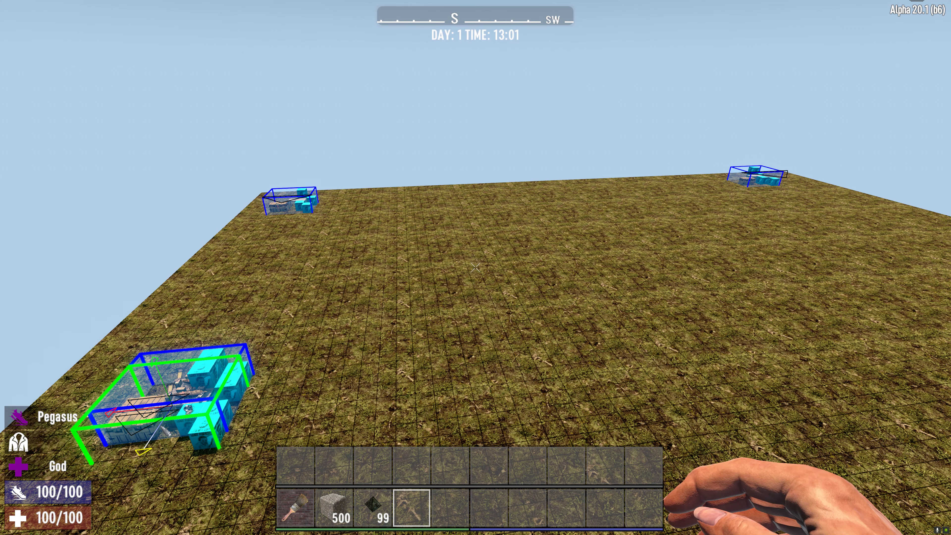
key("Up")
key("s")
key("a")
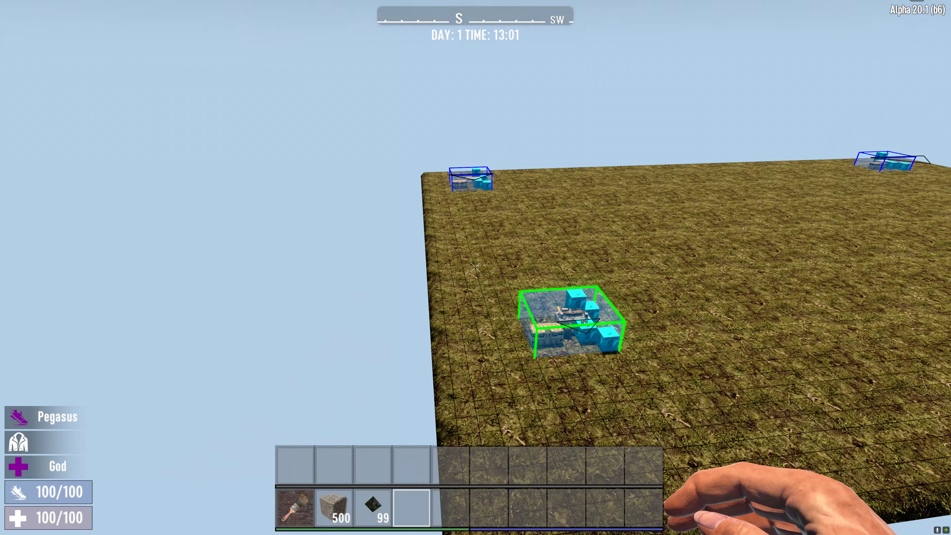
- Set the Part Name of the stacked marker with 0.8 spawn chance one tier below part_loot_t5
key("k")
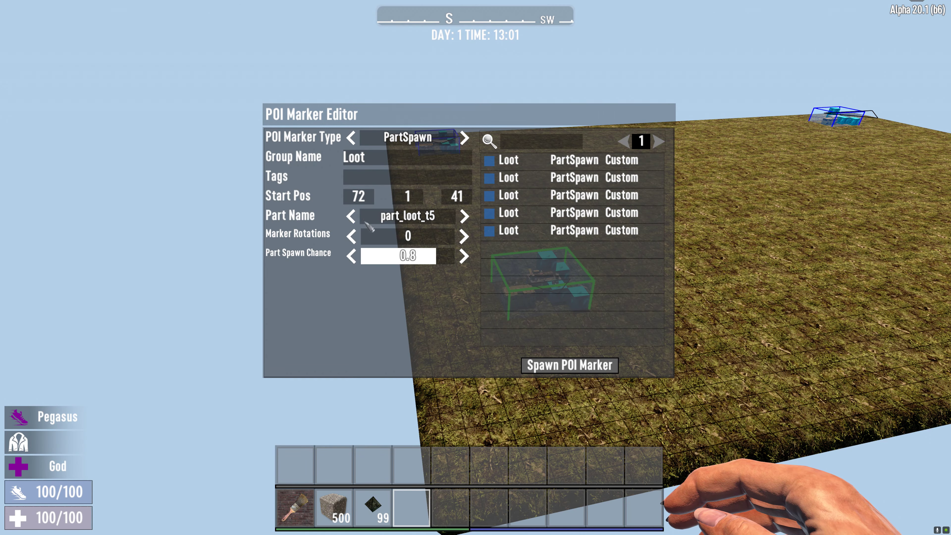
left_click(354, 216)
key("Escape")
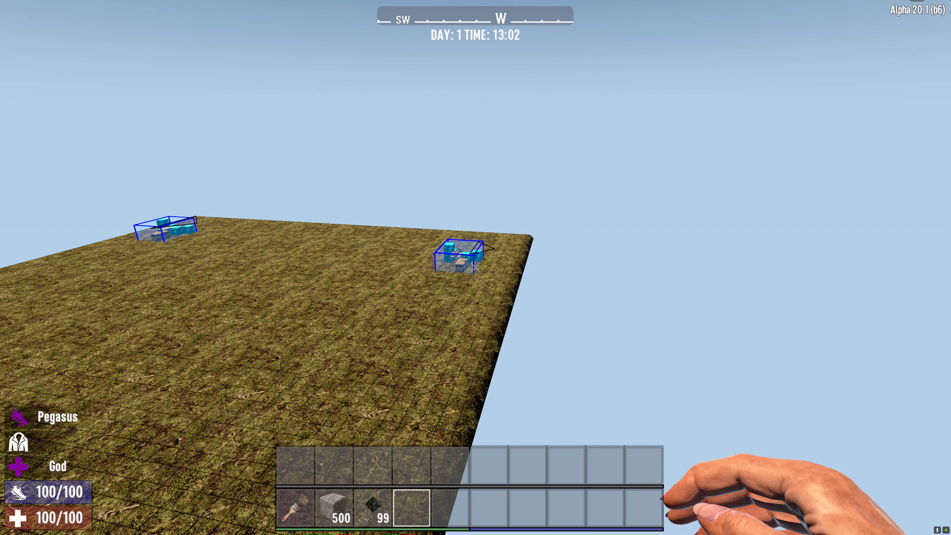
- Move the loot marker with 0.6 spawn chance from its far corner onto the stacked markers at 72, 1, 41
left_click(476, 267)
key("s")
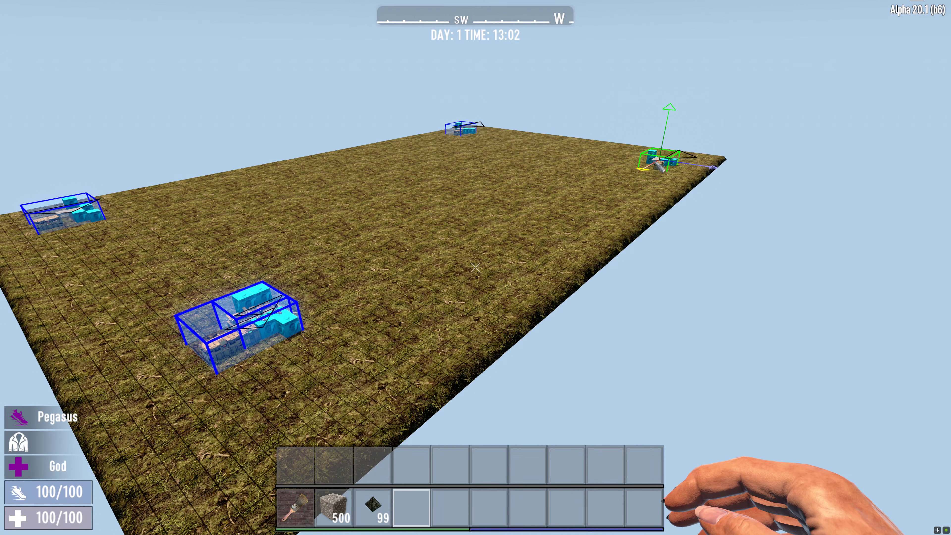
mouse_move(654, 162)
left_mouse_down()
mouse_move(318, 329)
mouse_move(4, 448)
left_mouse_up()
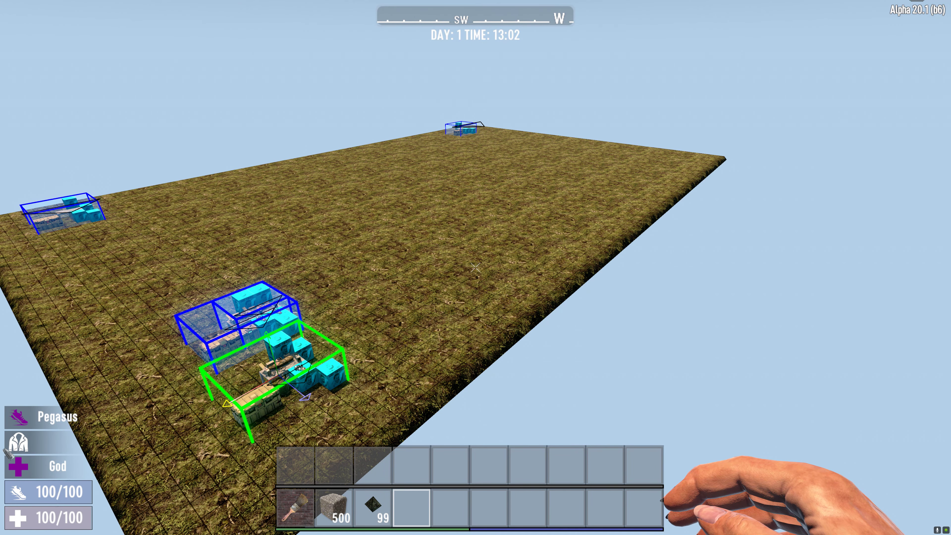
key("Up")
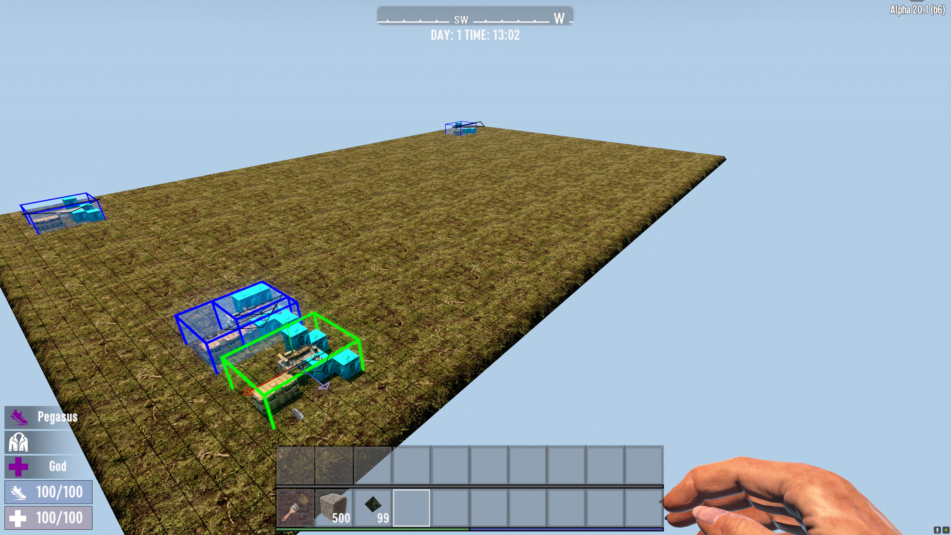
key("Left")
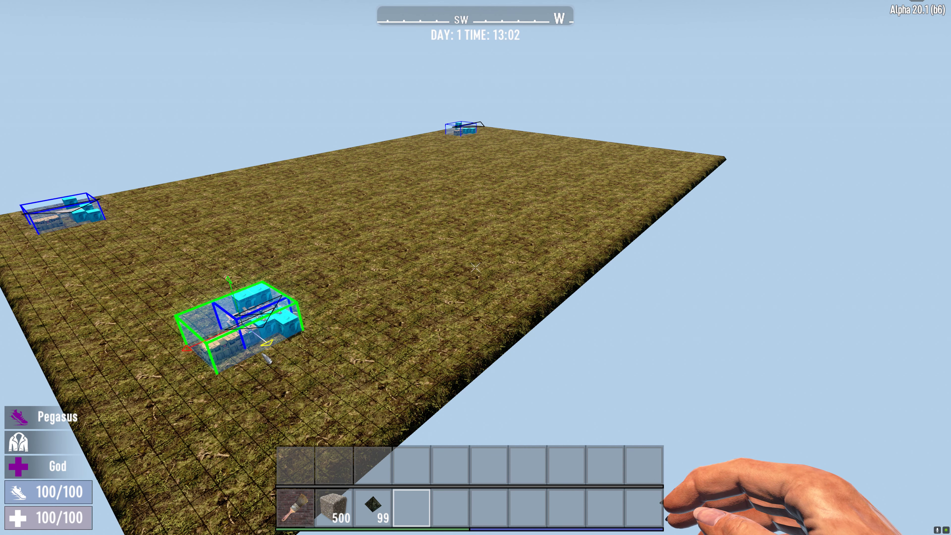
- Set the Part Name of the marker with 0.6 spawn chance two tiers below part_loot_t5
key("k")
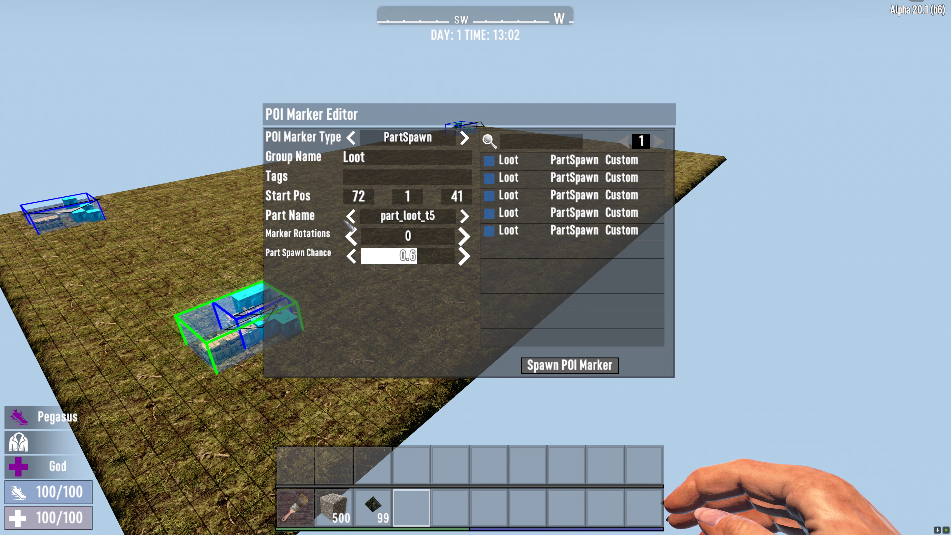
left_click(351, 215)
left_click(351, 215)
key("Escape")
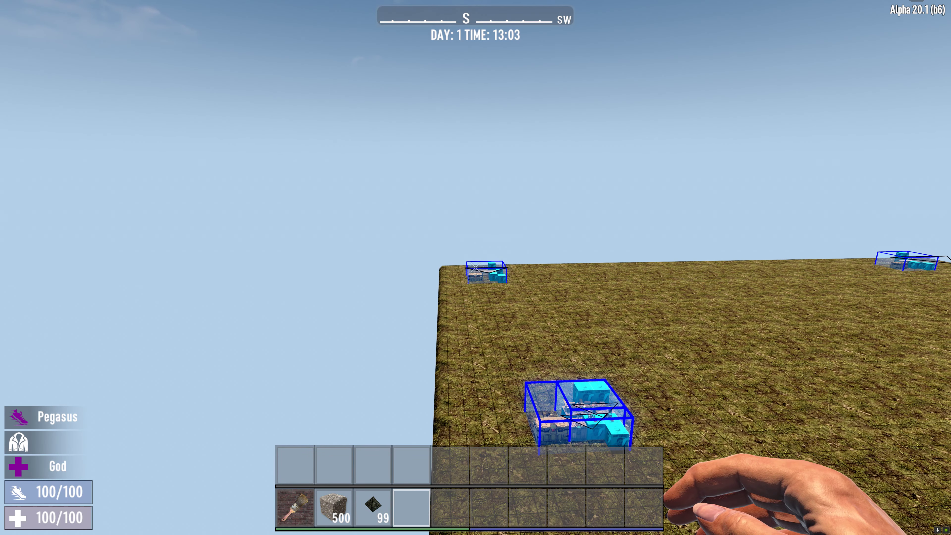
- Move the loot marker with 0.2 spawn chance from its corner onto the stacked markers at 72, 1, 41
left_click(475, 268)
key("k")
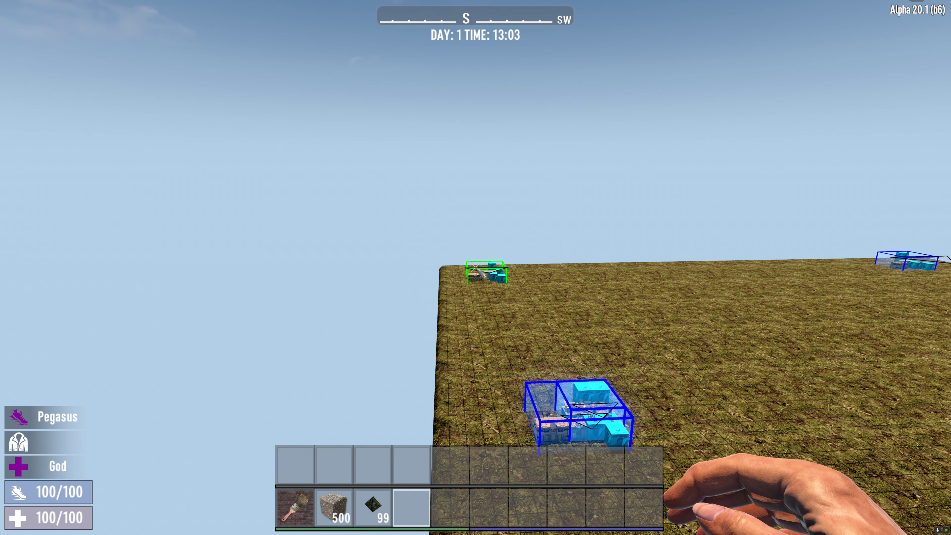
mouse_move(489, 281)
left_mouse_down()
mouse_move(563, 398)
mouse_move(622, 511)
mouse_move(622, 534)
left_mouse_up()
left_click_drag(514, 420, 535, 420)
- Change the Part Name of the marker with 0.2 spawn chance to part_loot_t2
key("k")
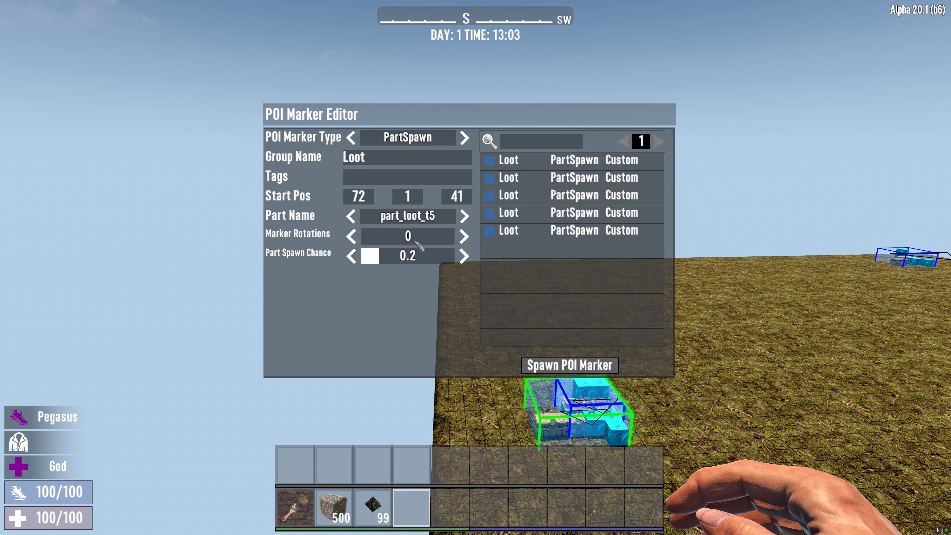
left_click(352, 217)
left_click(352, 216)
left_click(352, 216)
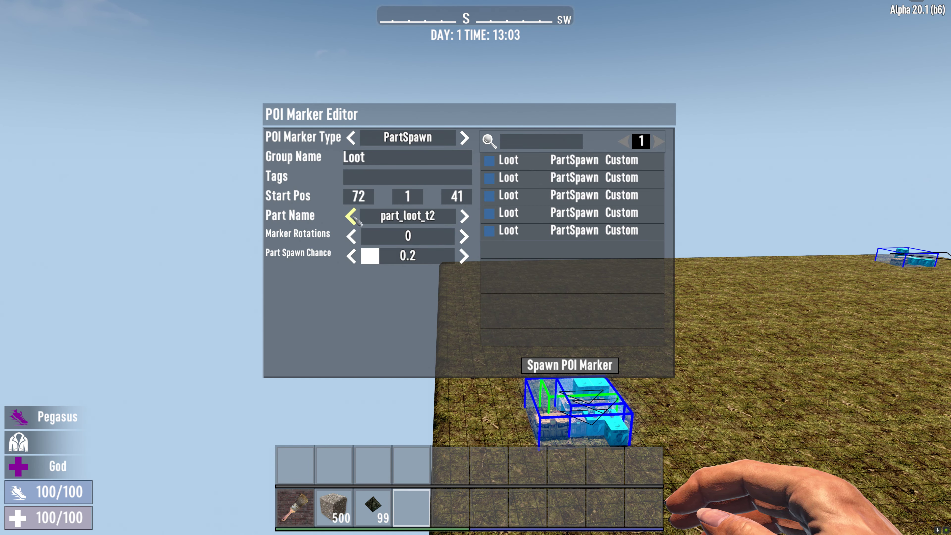
key("Escape")
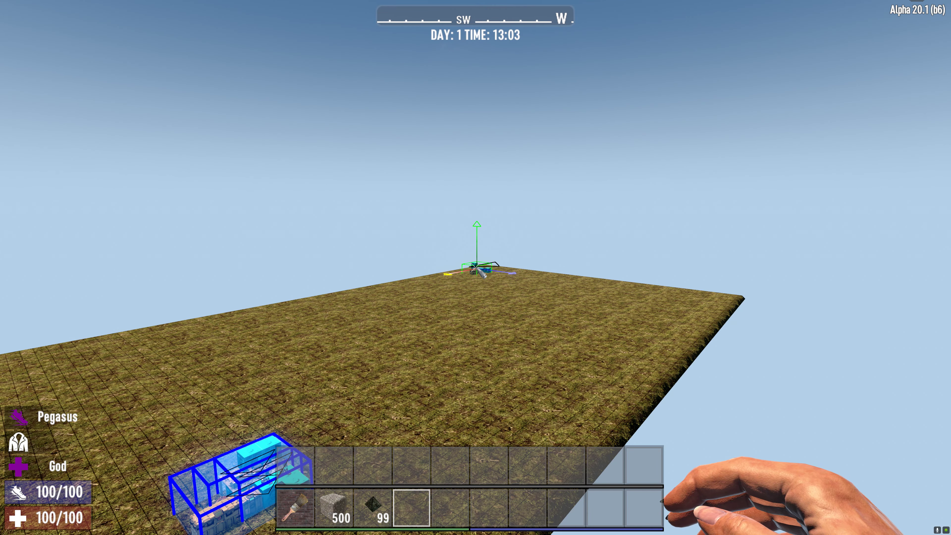
- Move the remaining loot marker with 0.4 spawn chance from its far corner onto the stacked markers at 72, 1, 41
mouse_move(475, 269)
left_mouse_down()
mouse_move(171, 329)
mouse_move(14, 407)
left_mouse_up()
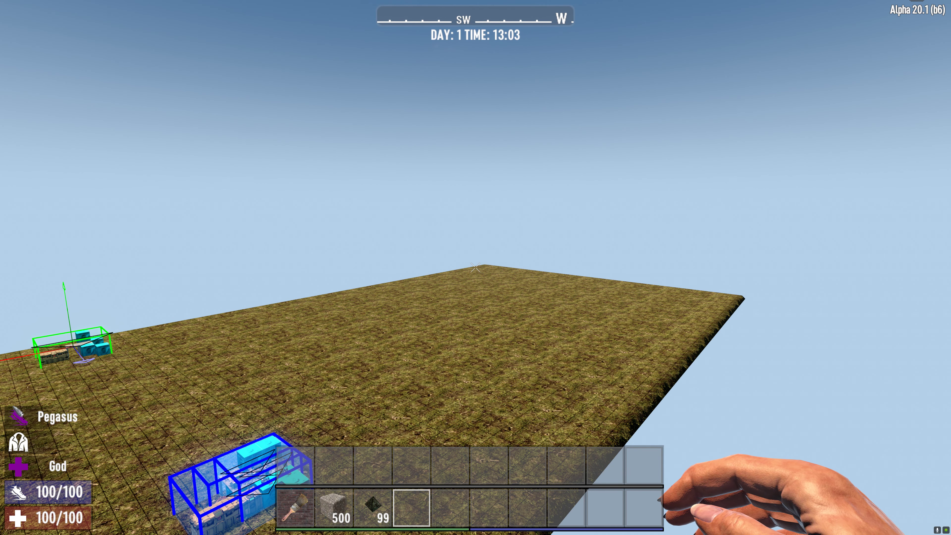
key("Down")
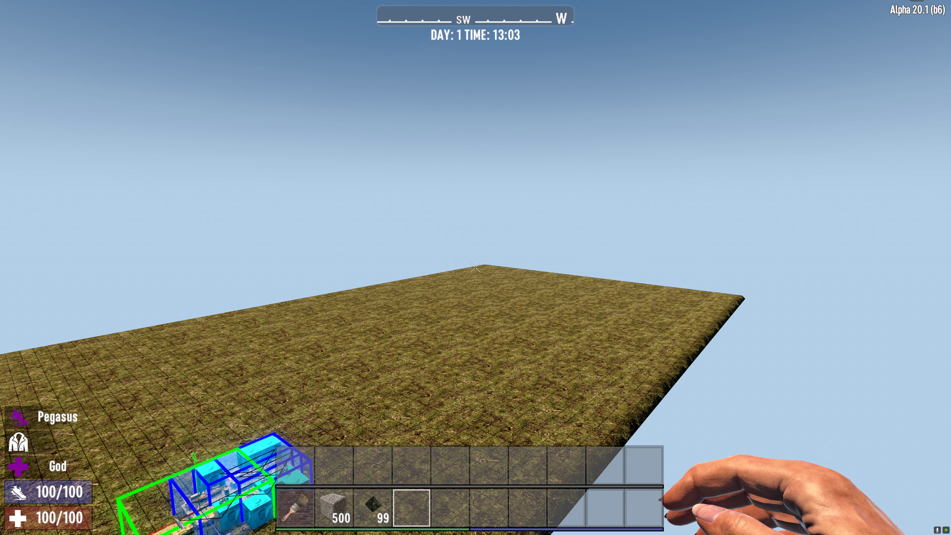
key("Right")
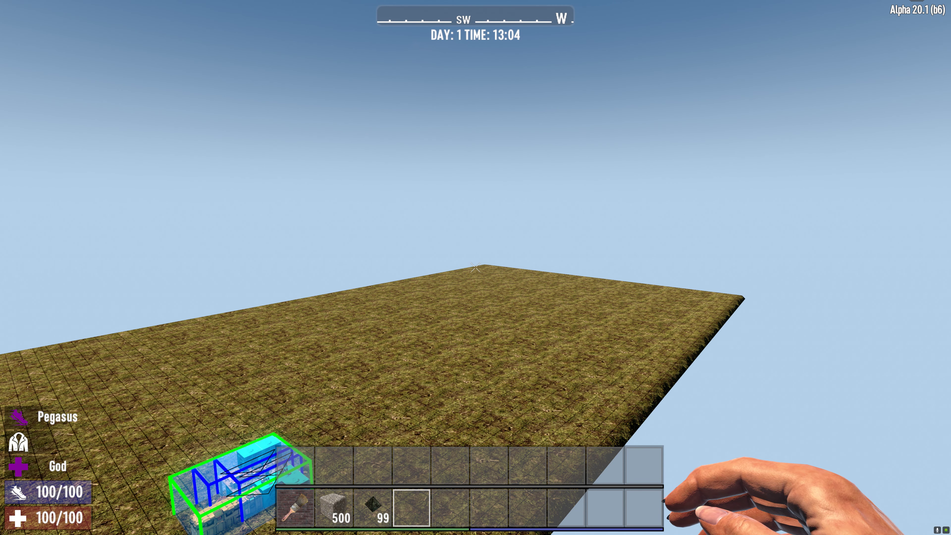
- Set the Part Name of the marker with 0.4 spawn chance to part_loot_t1
key("k")
left_click(351, 216)
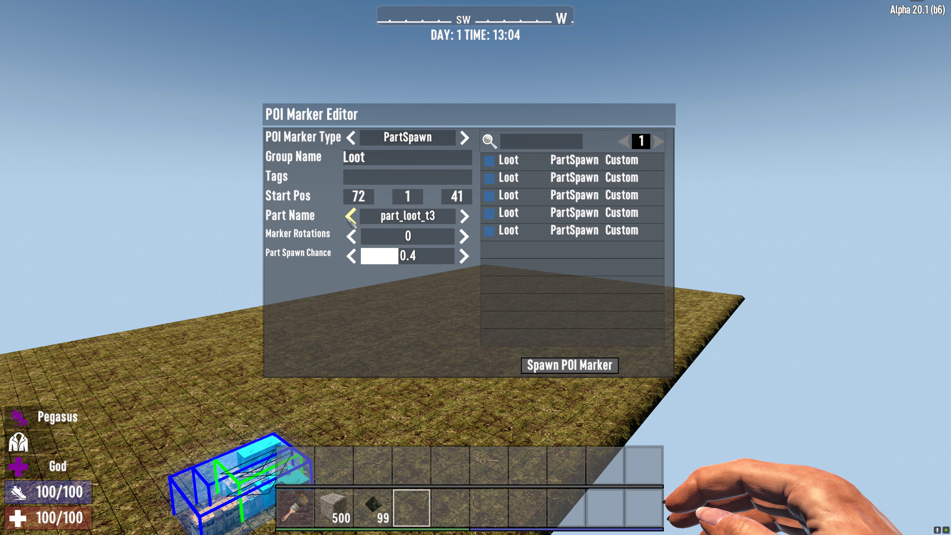
left_click(351, 216)
key("Escape")
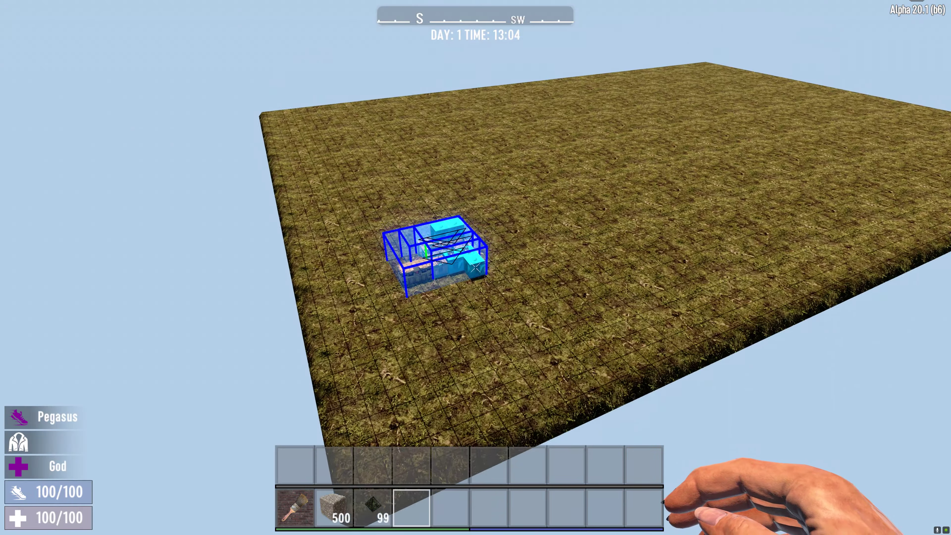
- Examine the stacked loot markers from several sides and review the selected marker's part name and spawn chance in the POI Marker Editor
key("w")
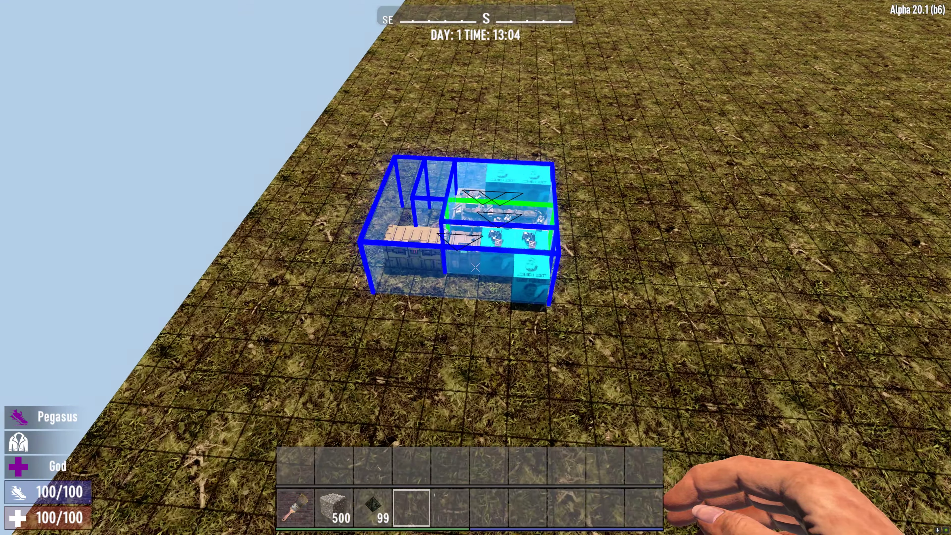
key("a")
key("d")
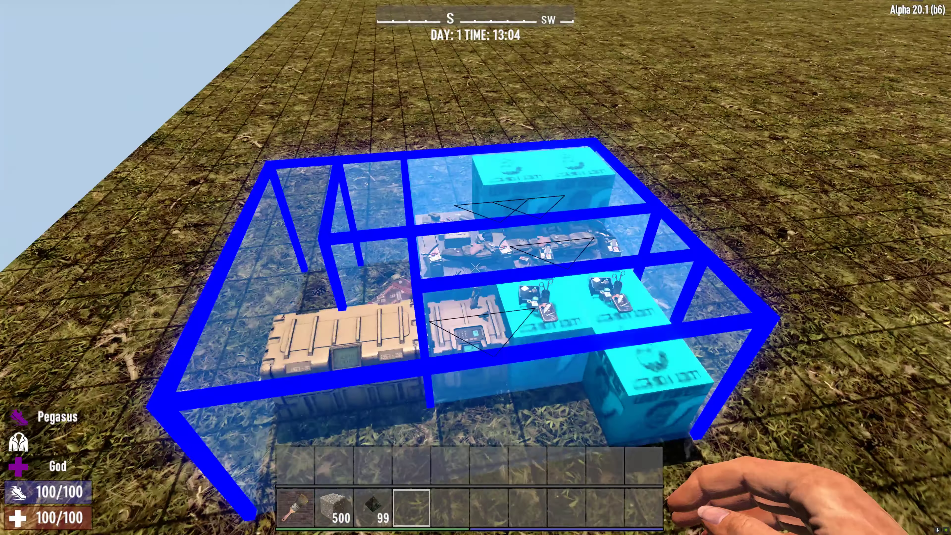
key("s")
key("s")
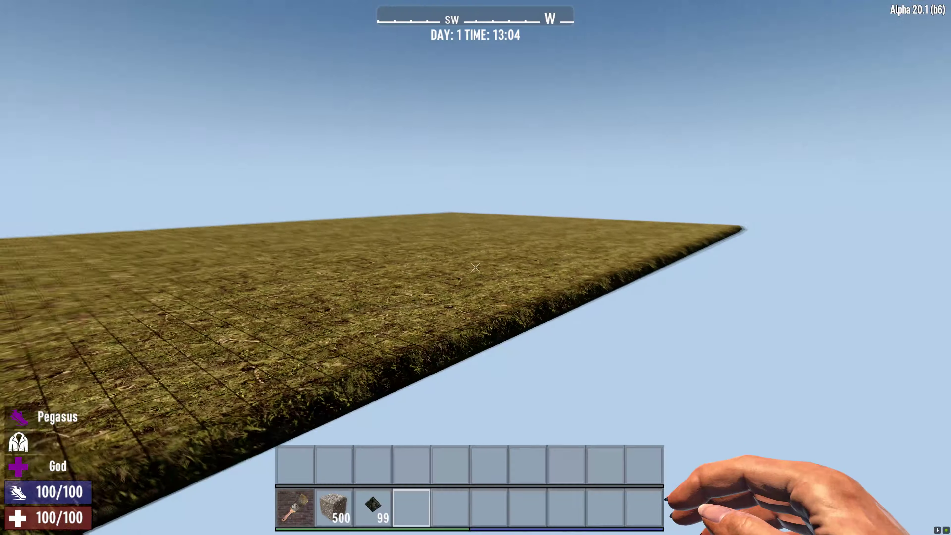
key("d")
key("w")
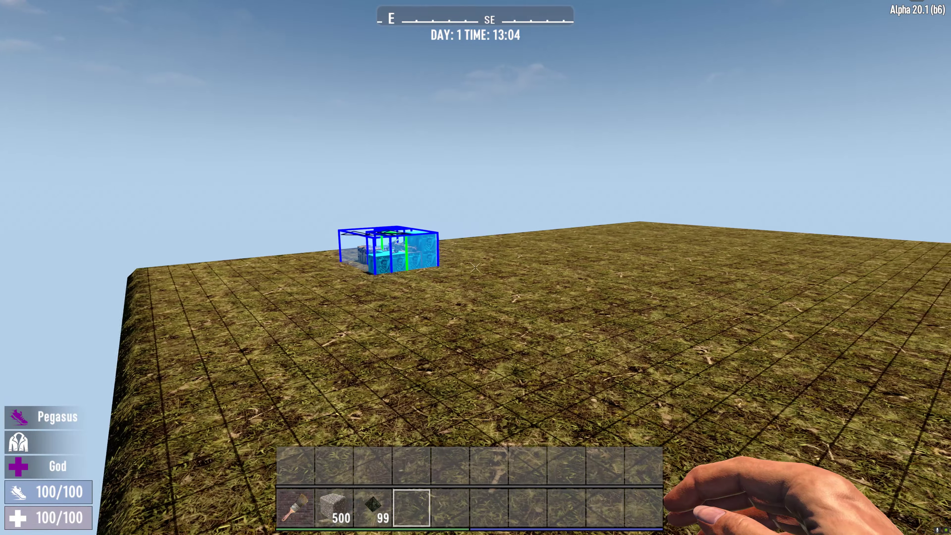
key("w")
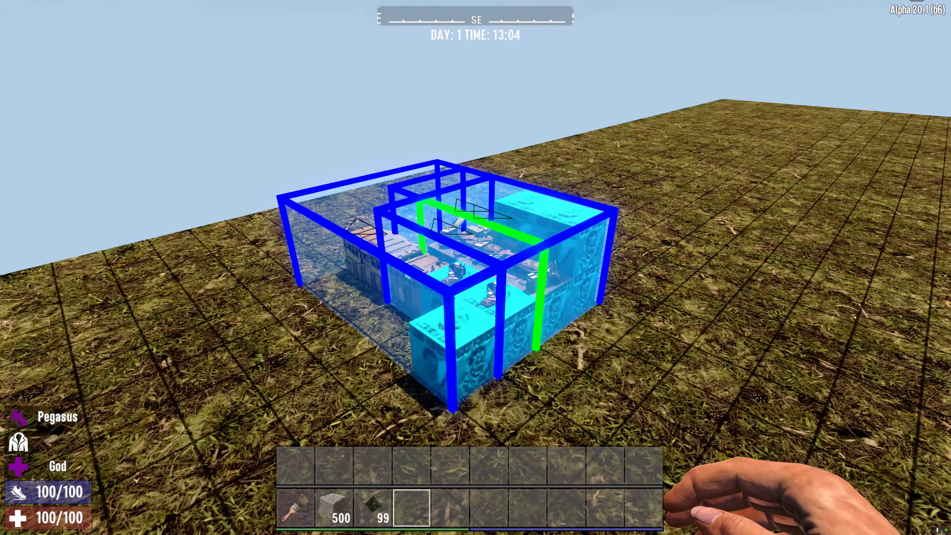
key("w")
key("a")
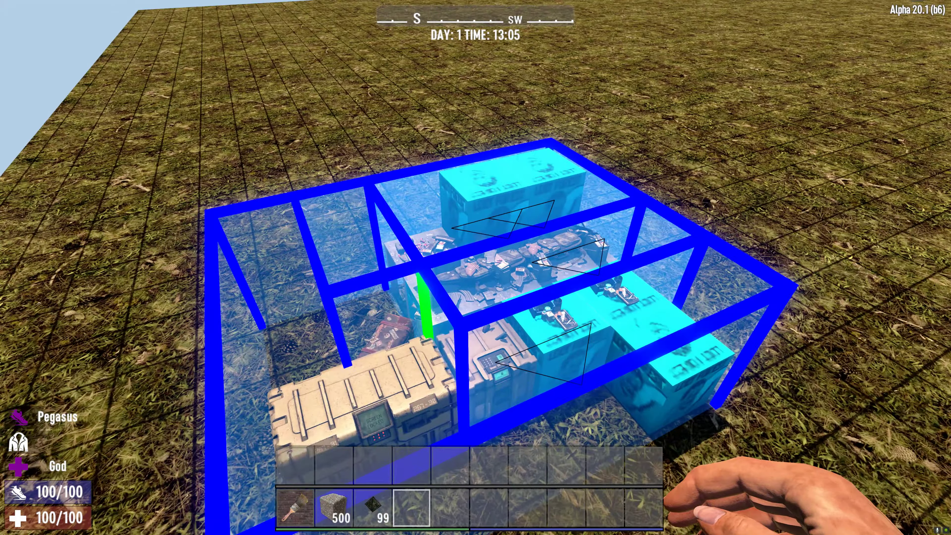
key("w")
key("d")
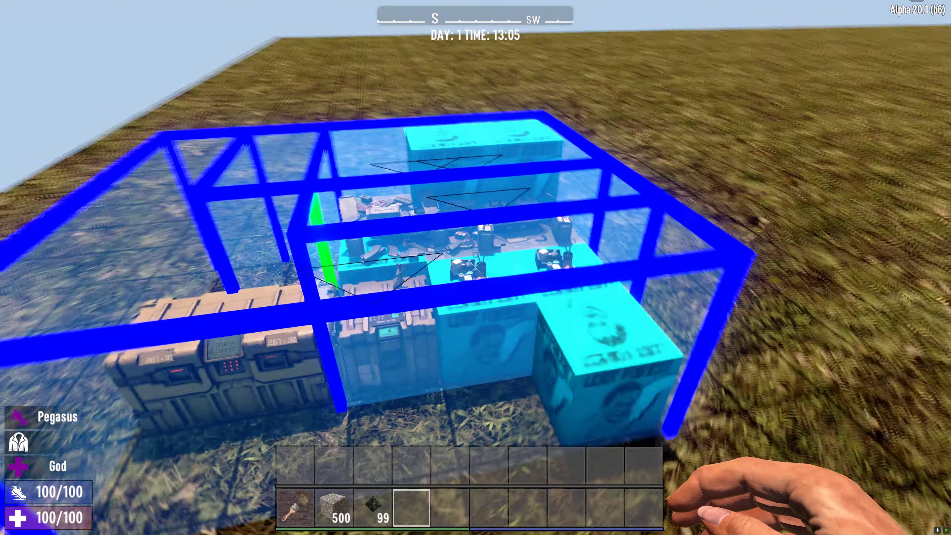
key("d")
key("s")
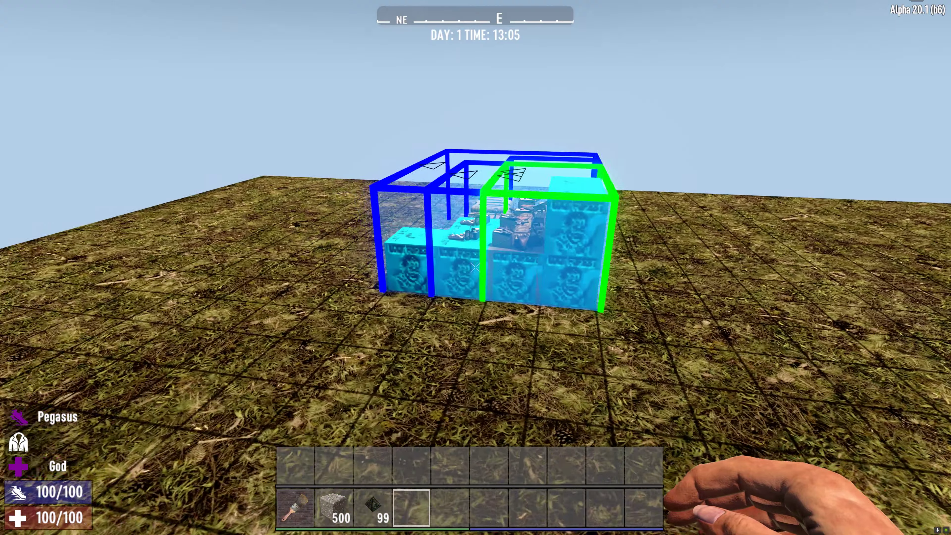
key("a")
key("w")
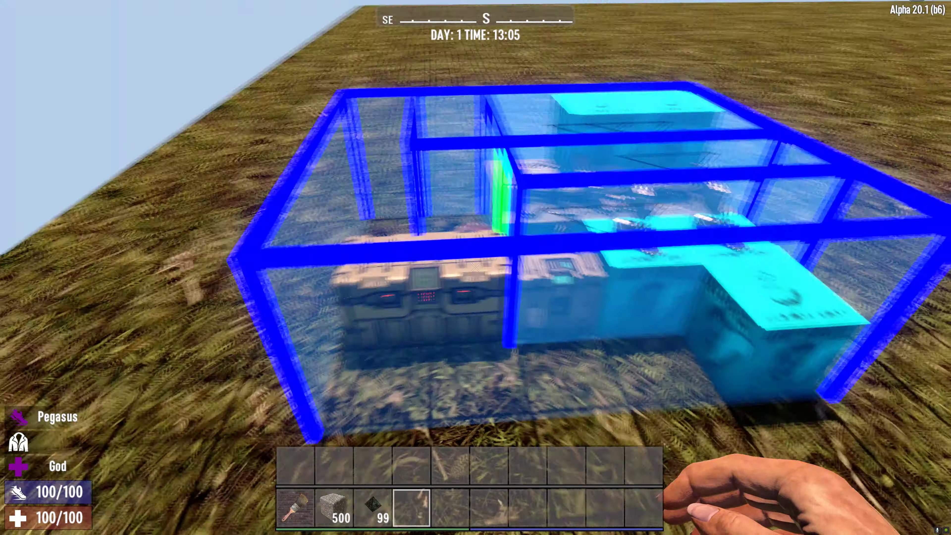
key("a")
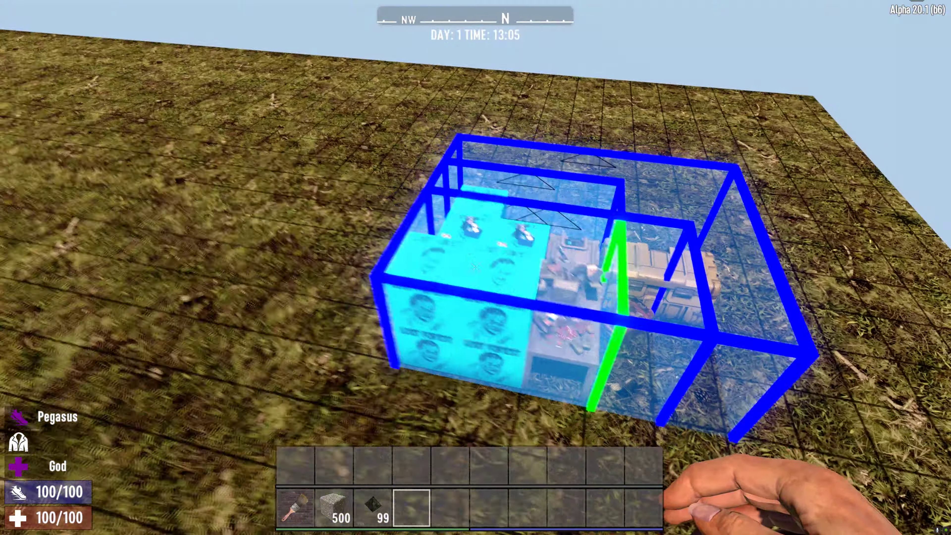
key("w")
key("w")
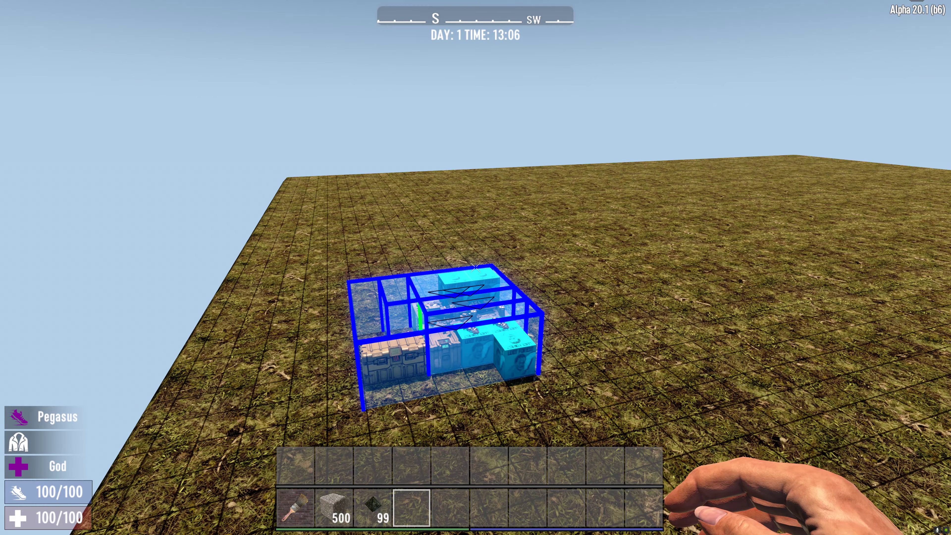
key("k")
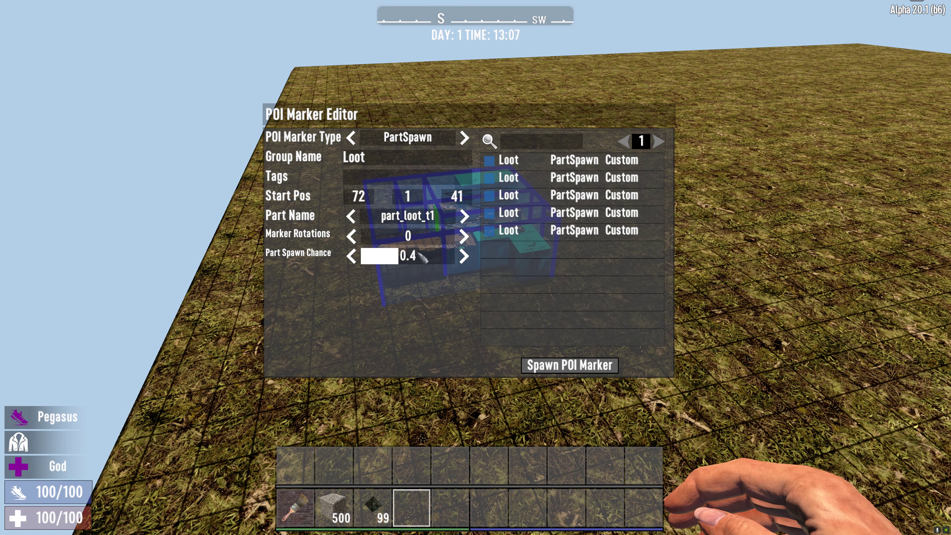
key("Escape")
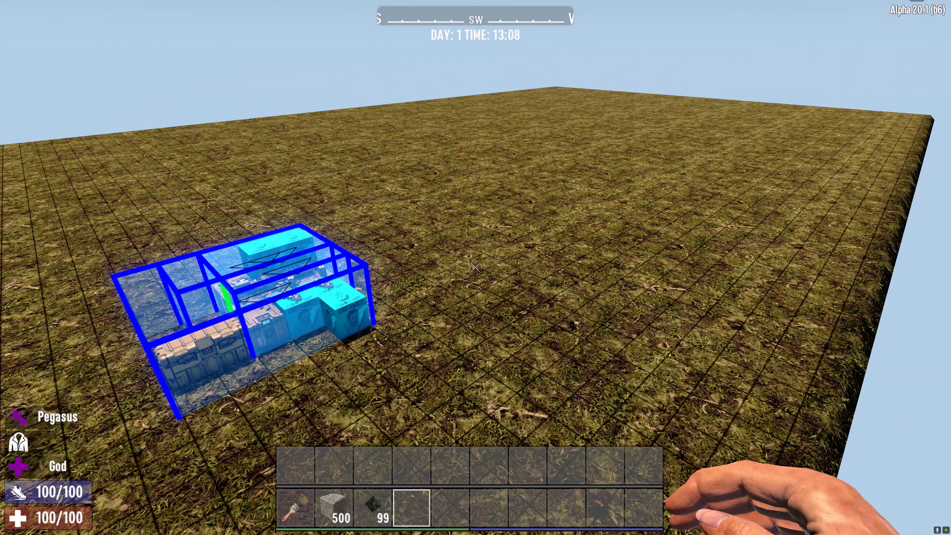